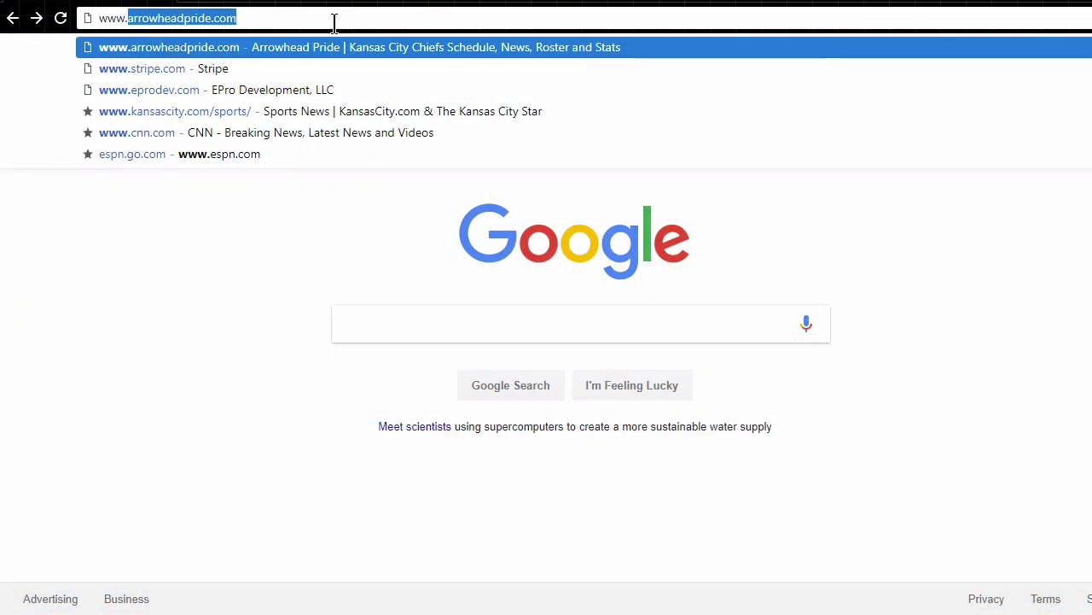
Go to afax.com in Chrome's address bar.
type("afax.")
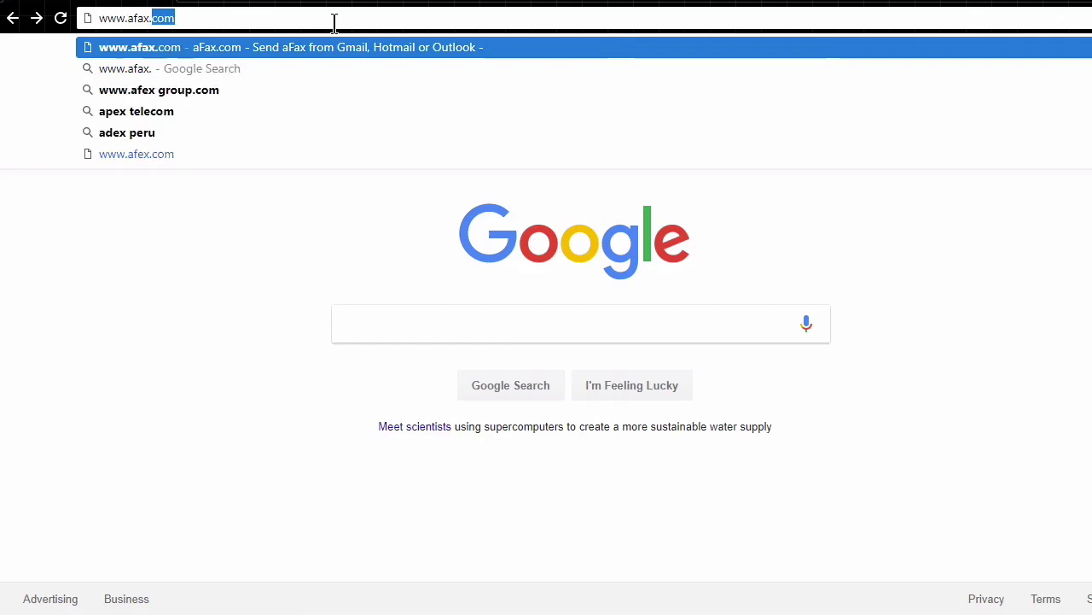
key("Return")
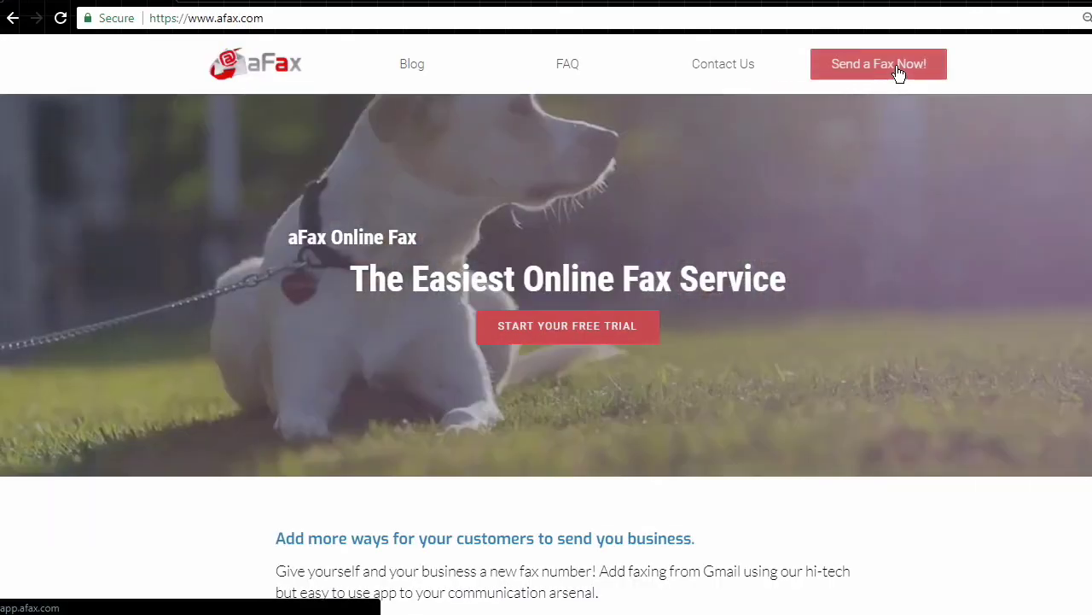
Start a fax from the homepage and sign up to aFax with the Gmail account via Google sign-in.
left_click(896, 66)
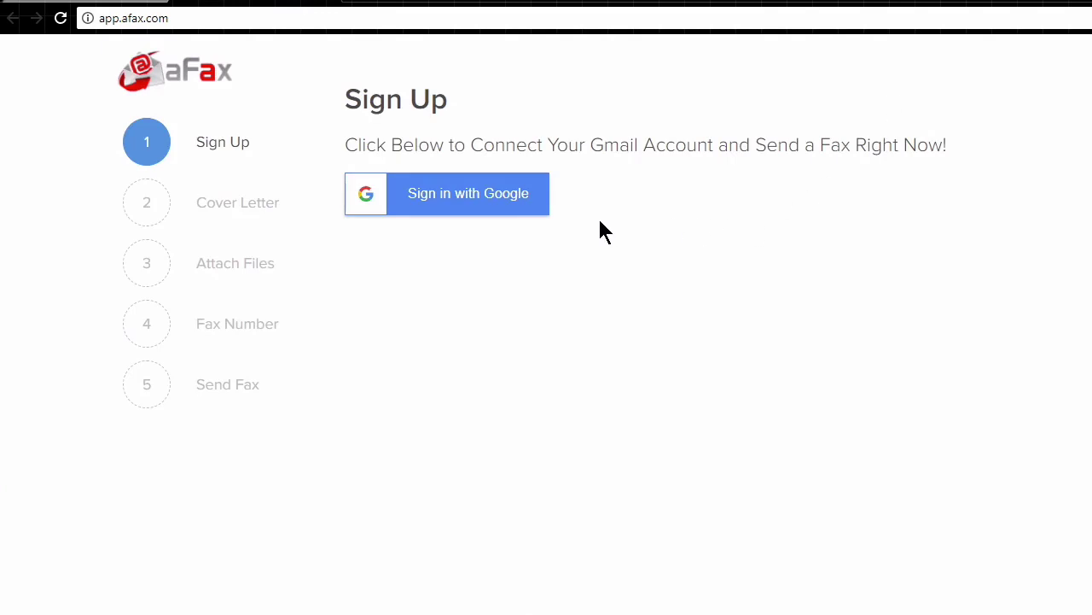
left_click(513, 202)
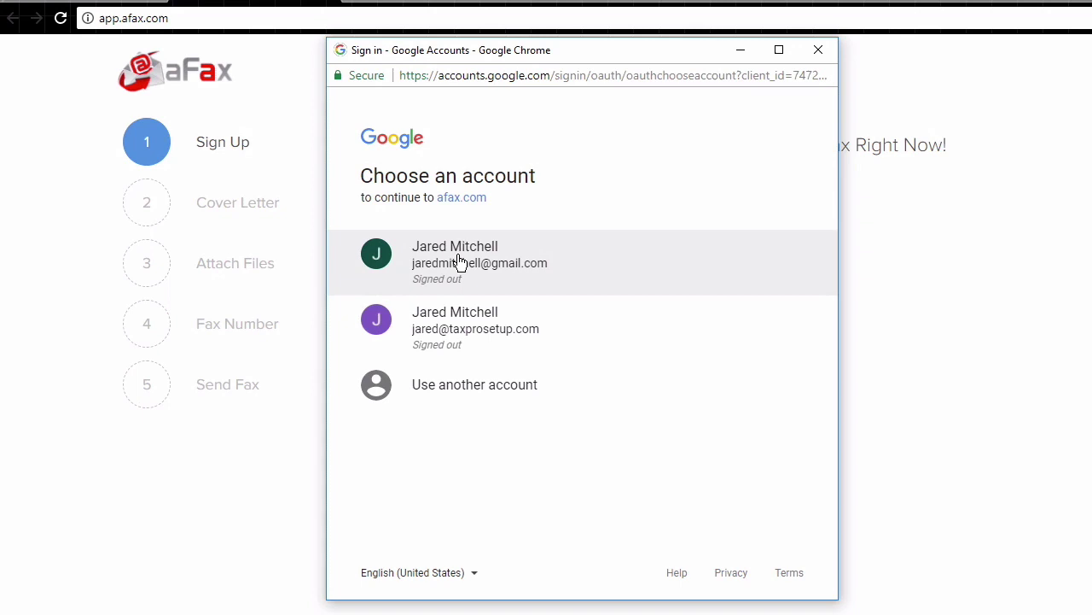
left_click(458, 262)
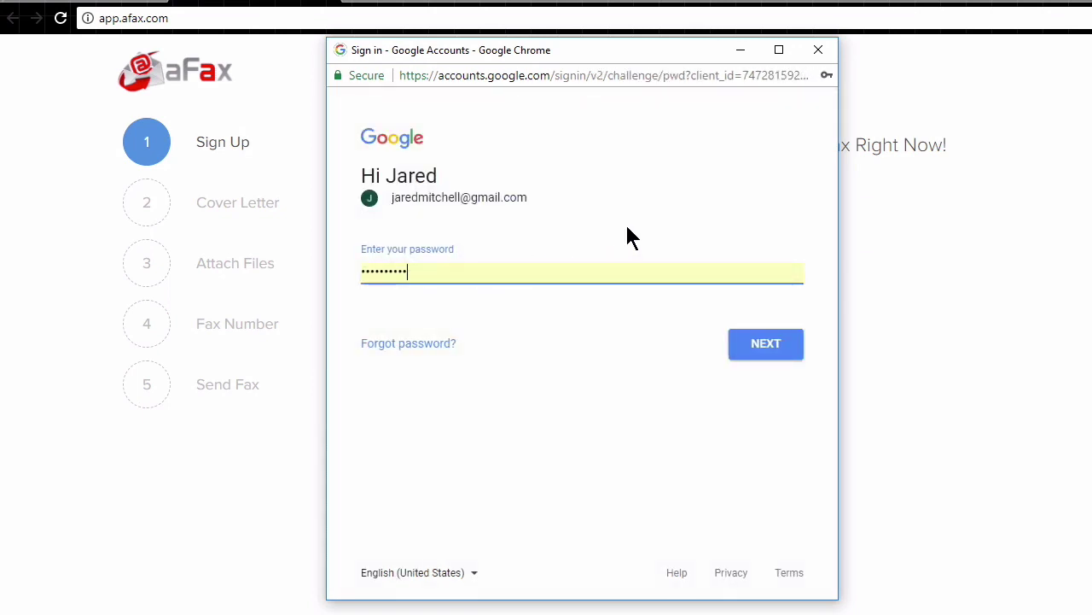
left_click(756, 349)
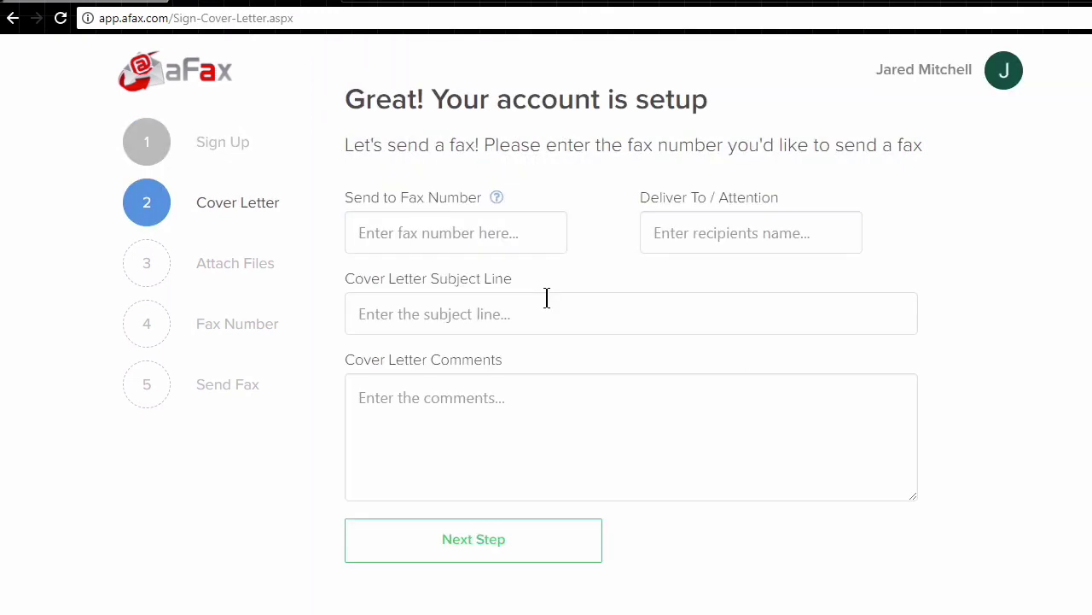
Enter the pasted fax number, recipient's name, subject 'Resume' and a forward-to-HR-Department comment.
left_click(459, 236)
key("ctrl+v")
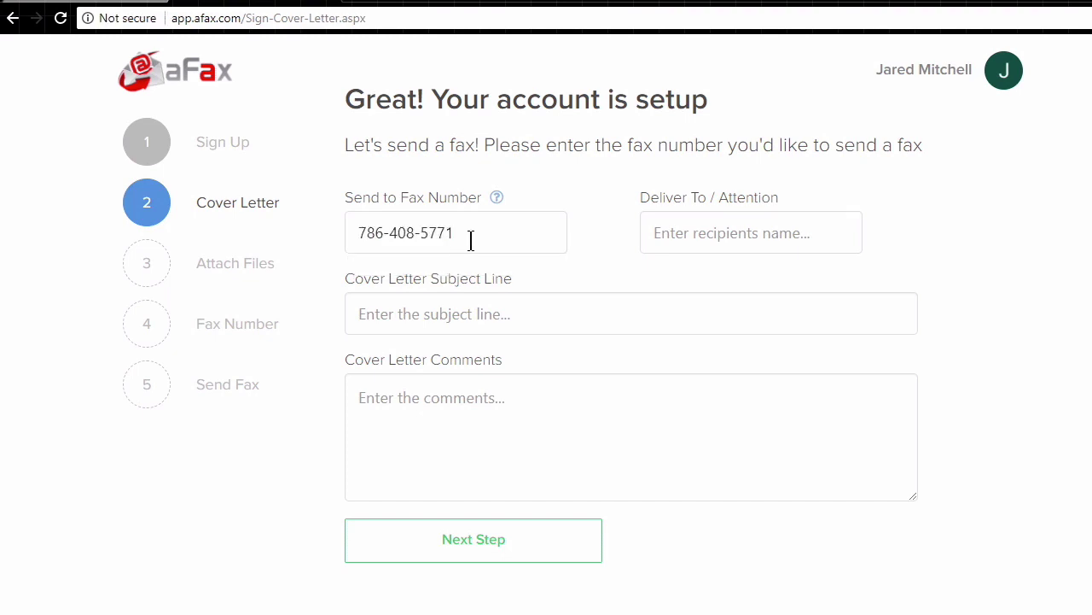
key("Tab")
type("John Smith")
key("Tab")
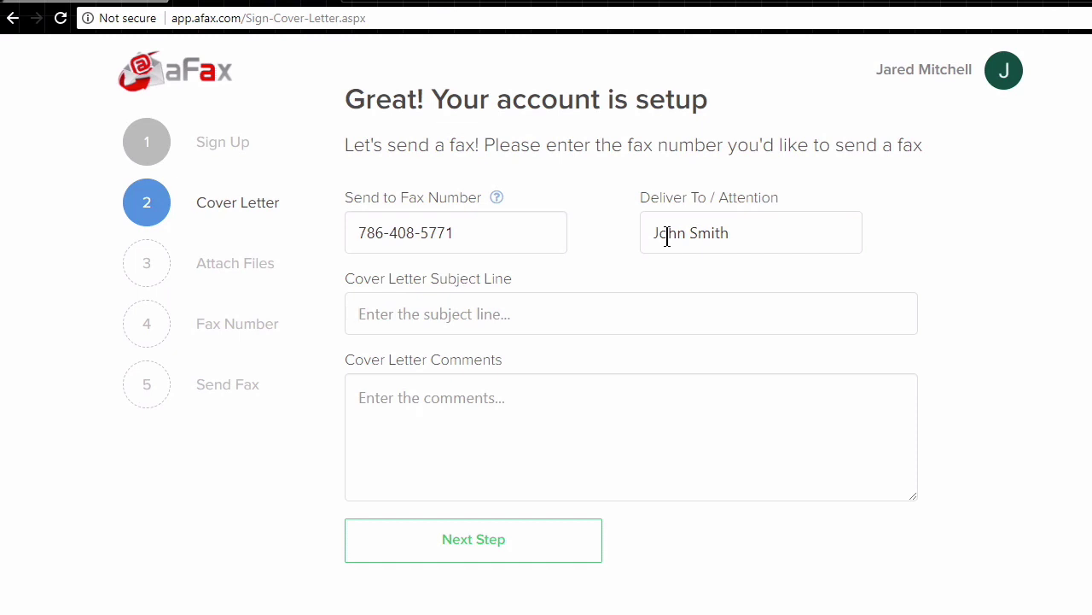
type("Resume")
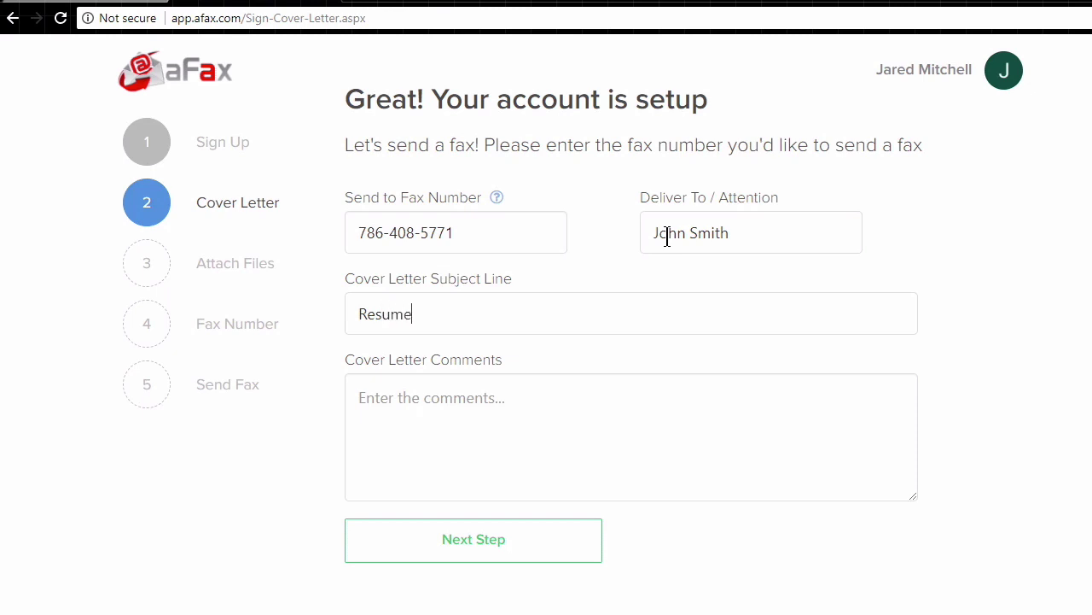
key("Tab")
type("Please forward this to ")
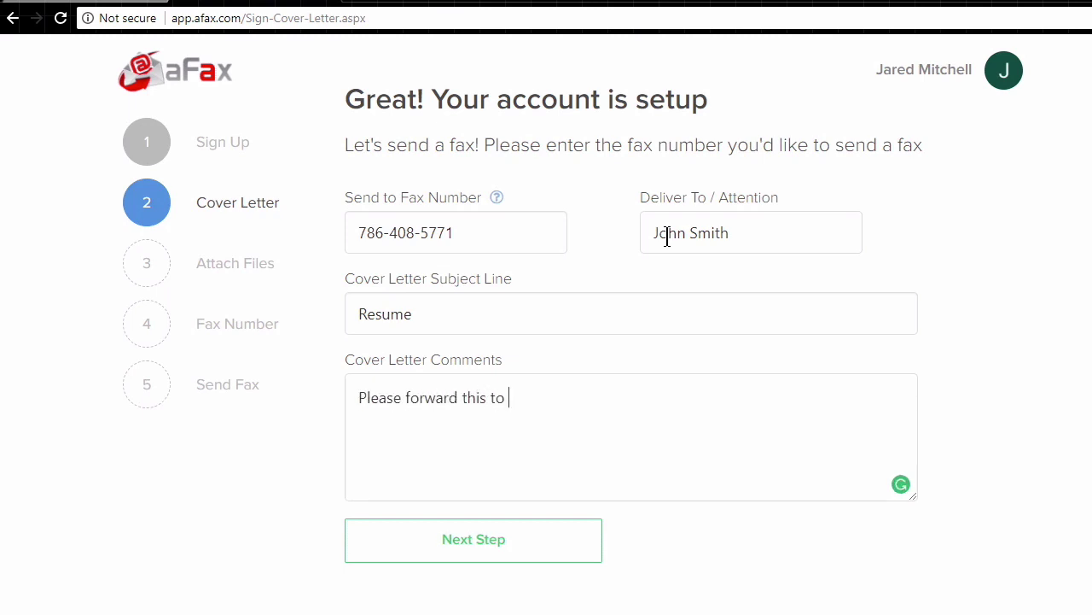
type("John Smith in the HR Department.")
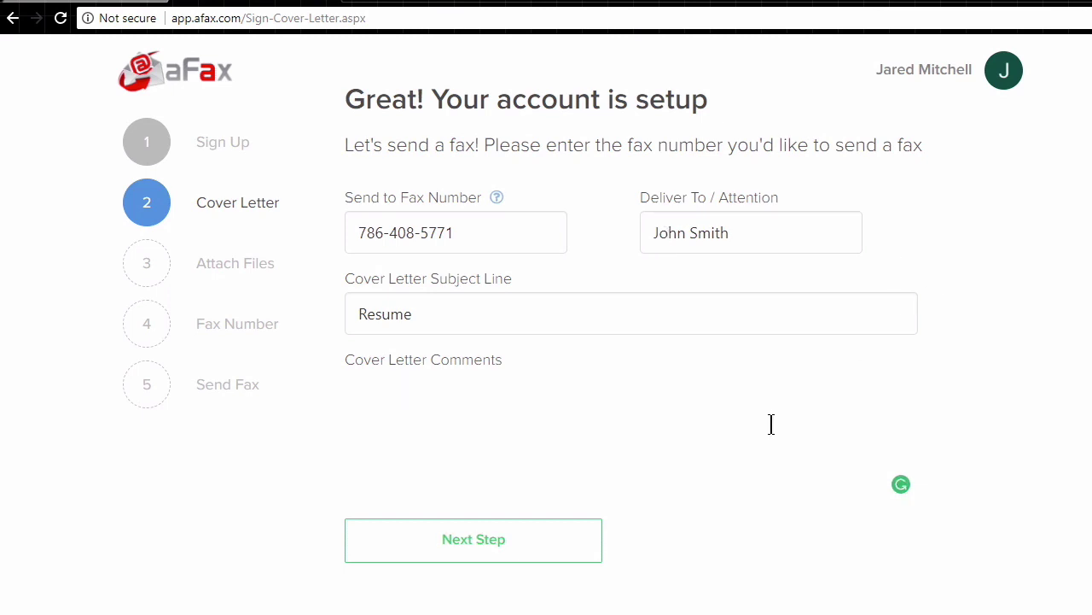
left_click(540, 549)
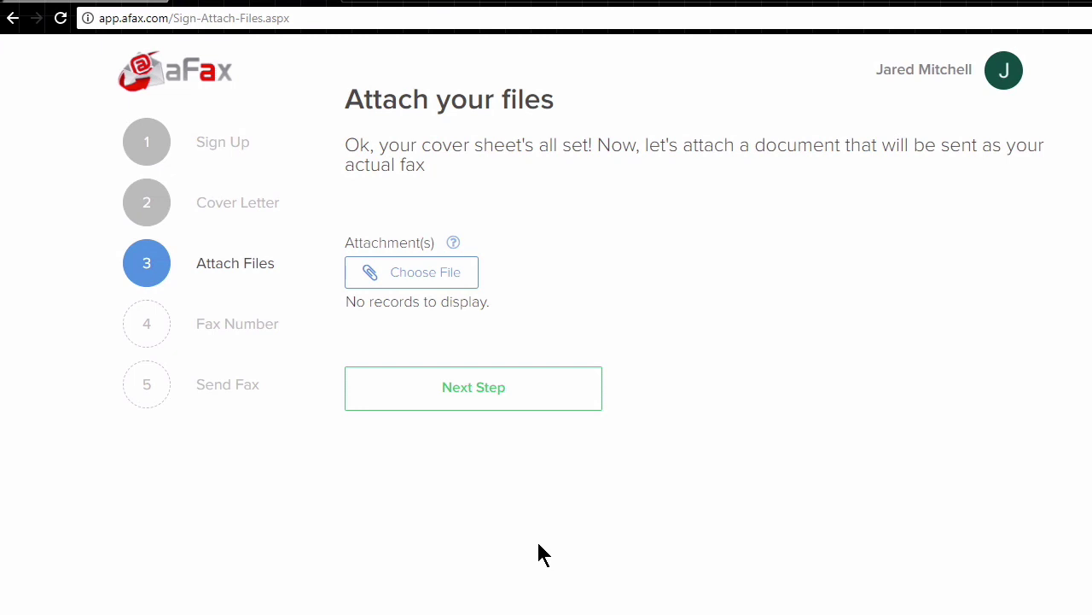
Attach Sample Fax Page.pdf from the Desktop and continue past Attach Files.
left_click(451, 281)
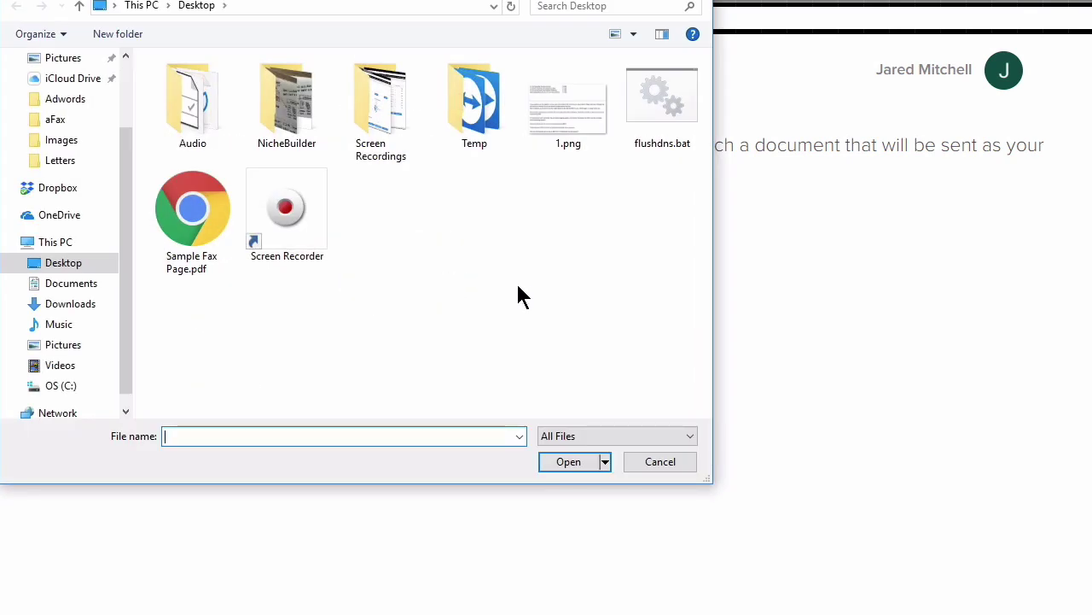
left_click(214, 222)
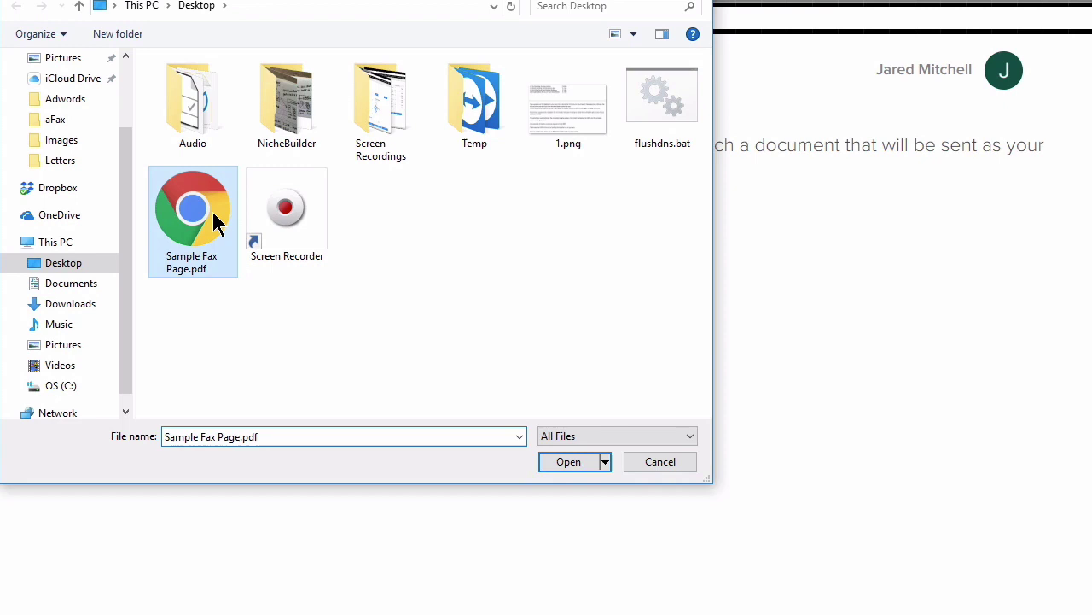
left_click(569, 462)
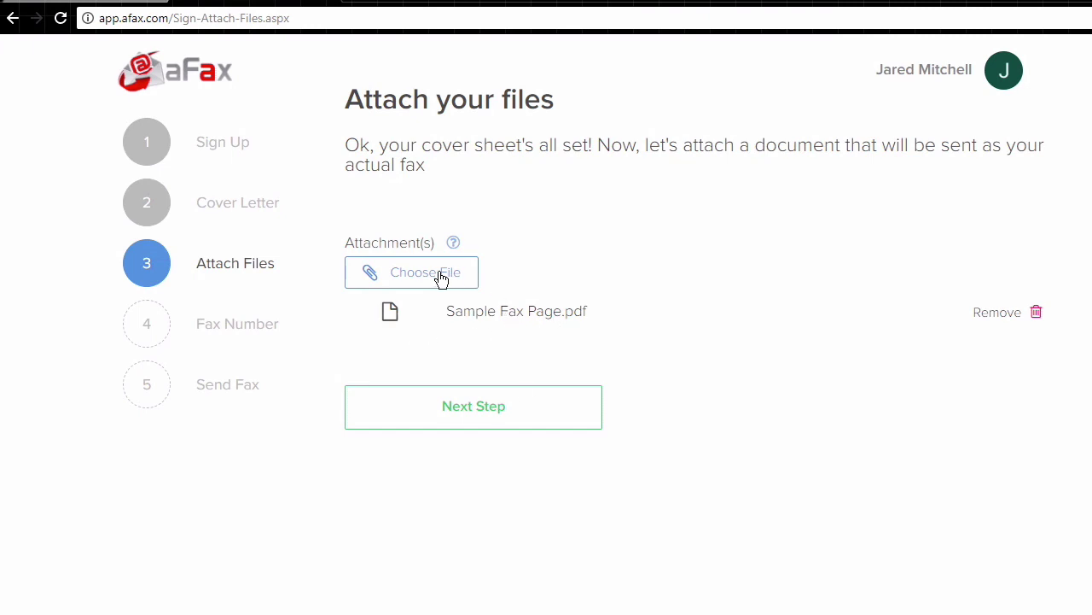
left_click(521, 407)
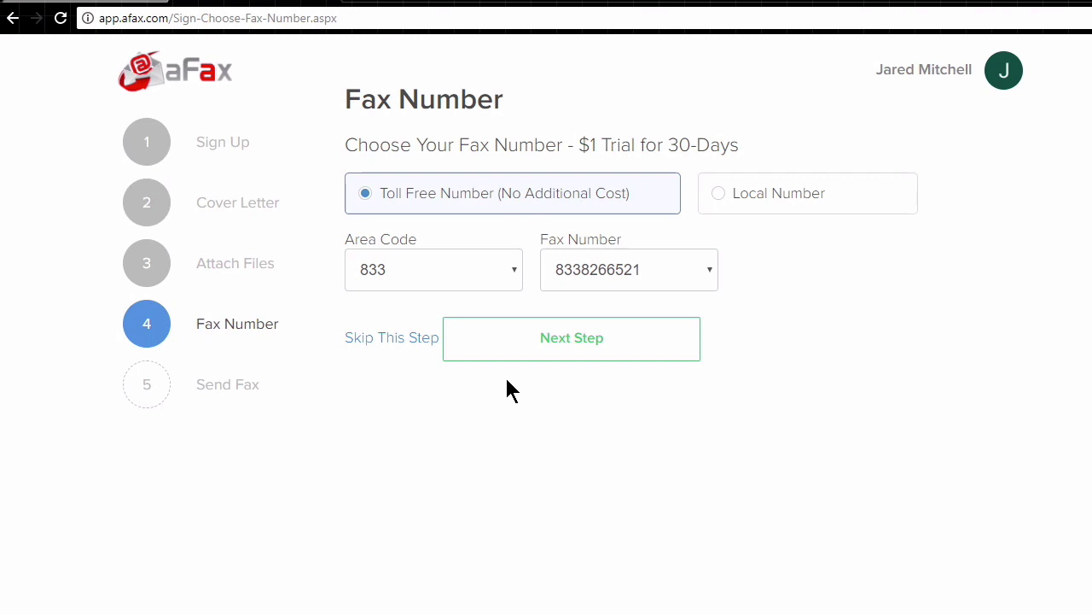
Skip getting your own fax number on the Fax Number page.
left_click(392, 338)
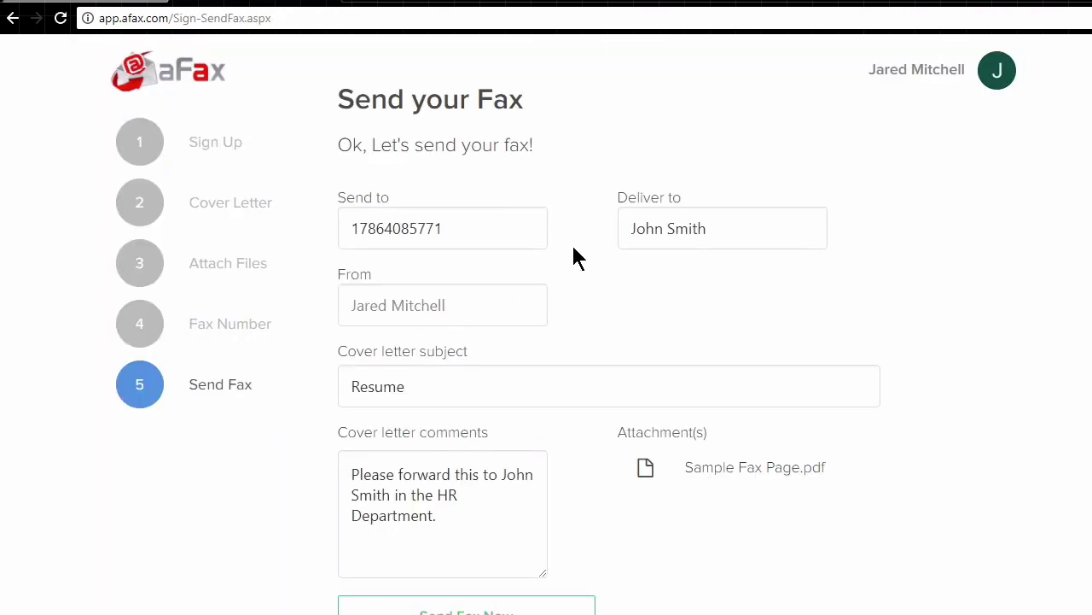
Dismiss the recipient name suggestion and send the fax with Send Fax Now.
right_click(672, 229)
left_click(632, 239)
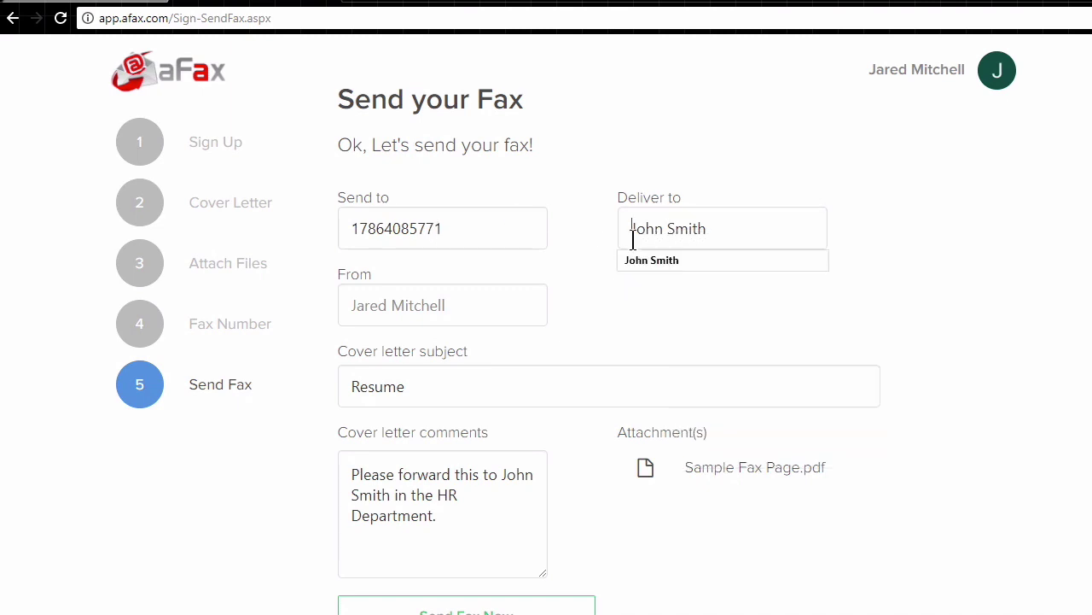
left_click(573, 316)
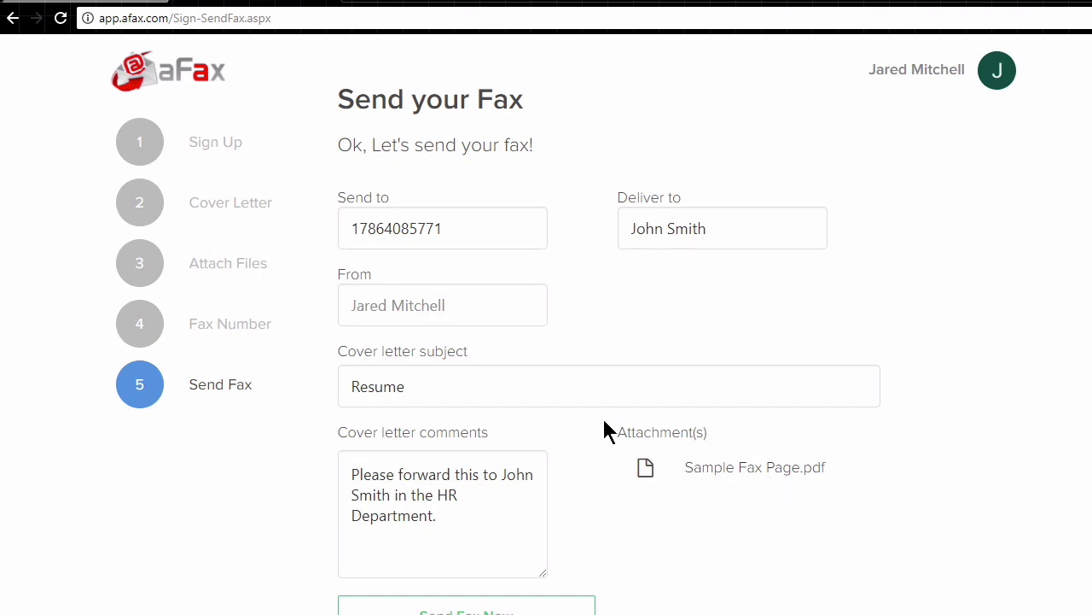
scroll(604, 422, "down", 1)
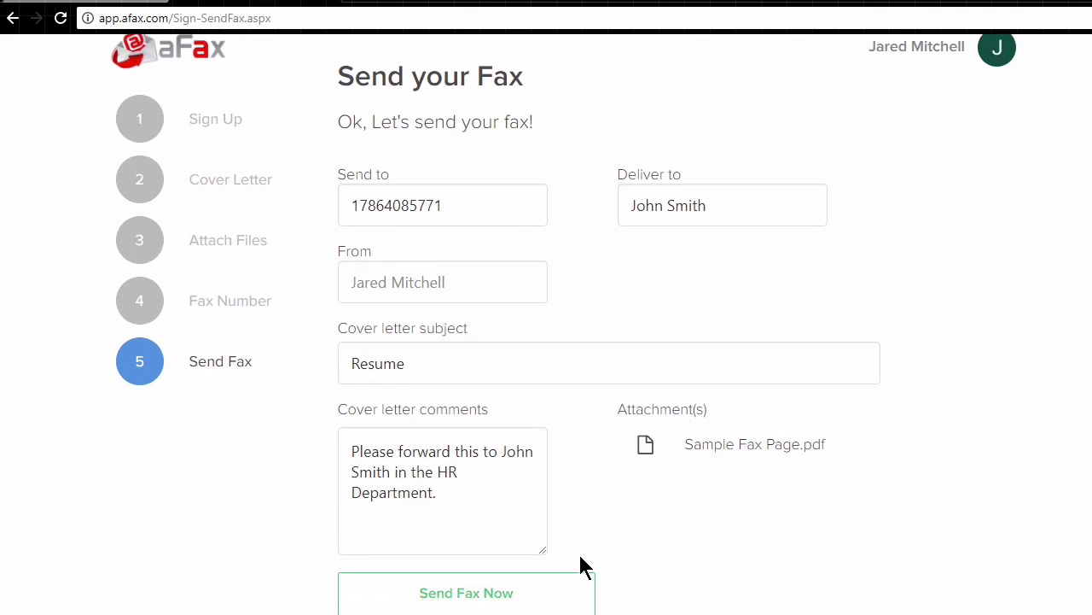
left_click(544, 591)
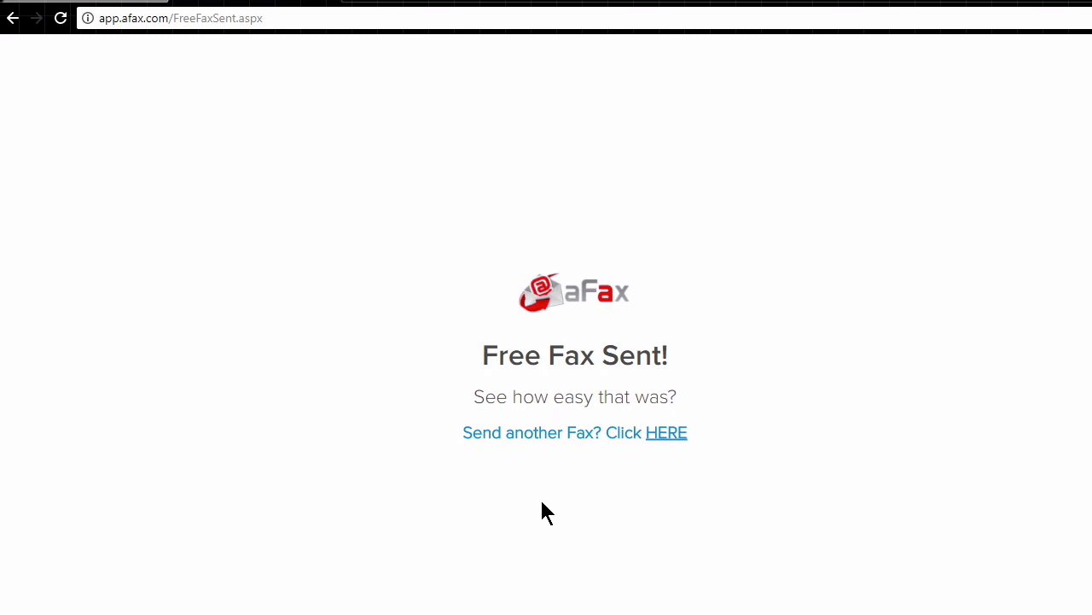
Open Gmail in a new tab and open the aFax Fax Transmission Successful email.
left_click(363, 4)
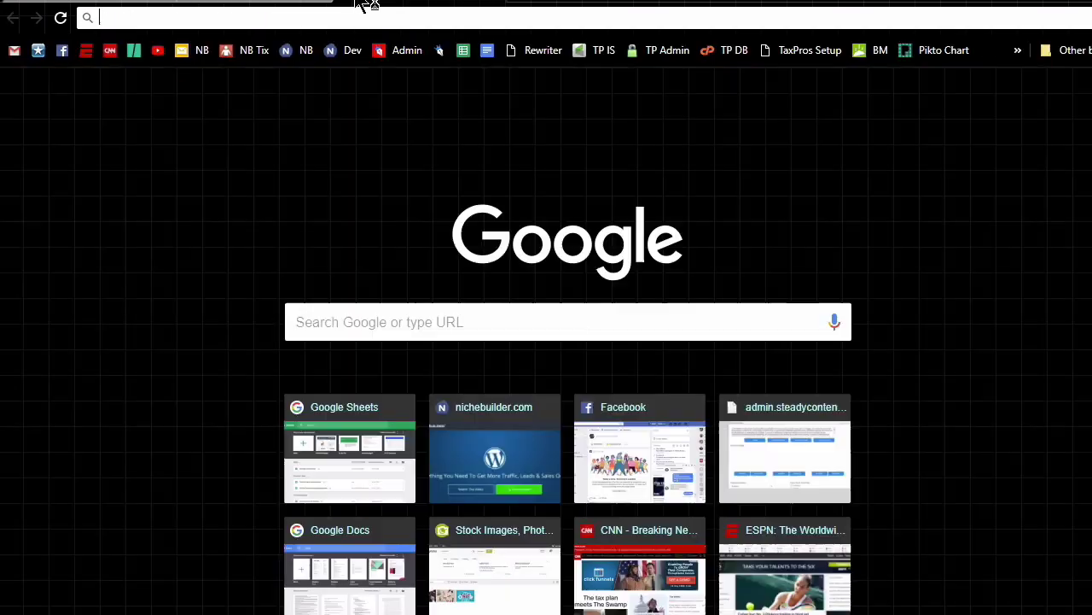
left_click(14, 50)
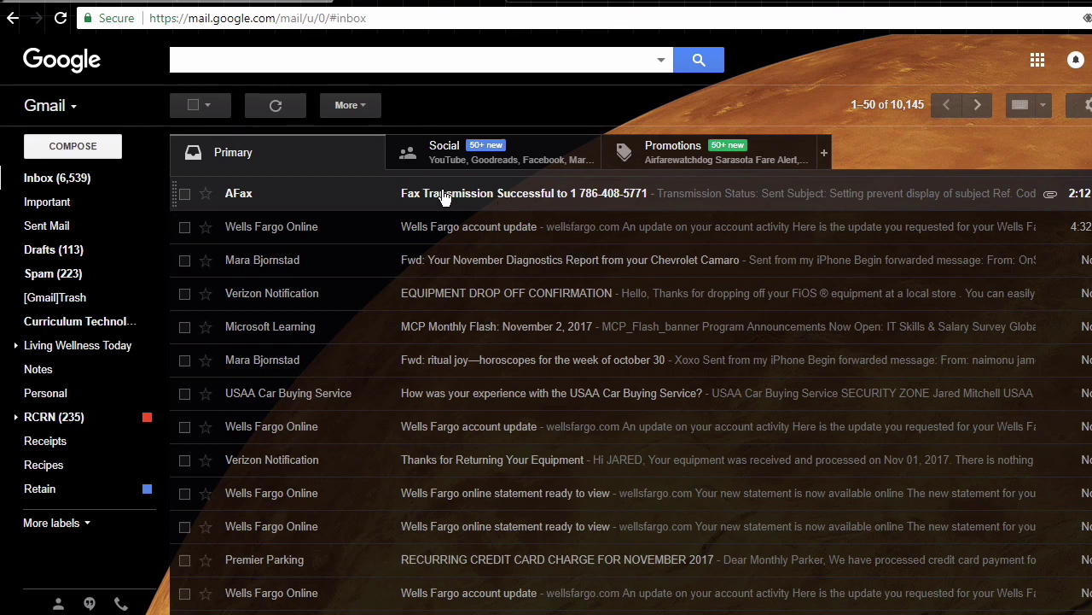
left_click(604, 196)
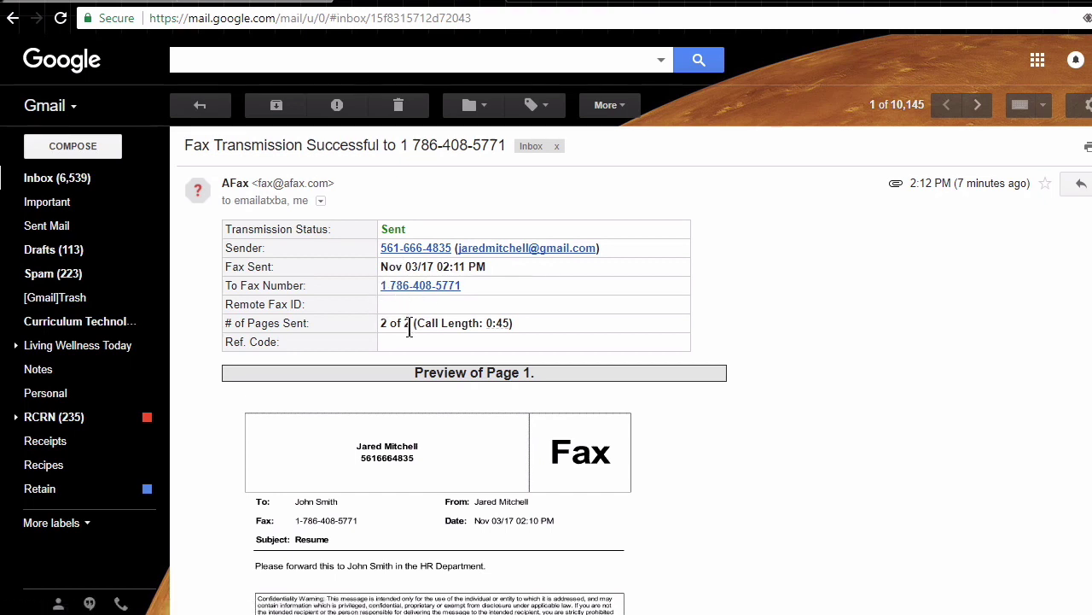
scroll(785, 349, "down", 2)
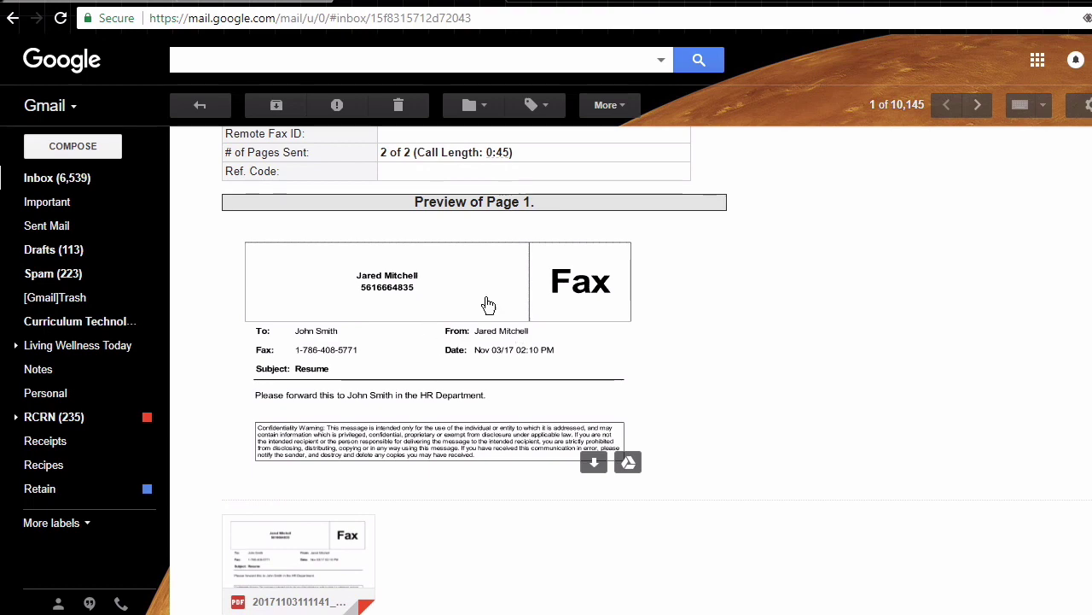
scroll(700, 346, "down", 2)
scroll(698, 346, "up", 3)
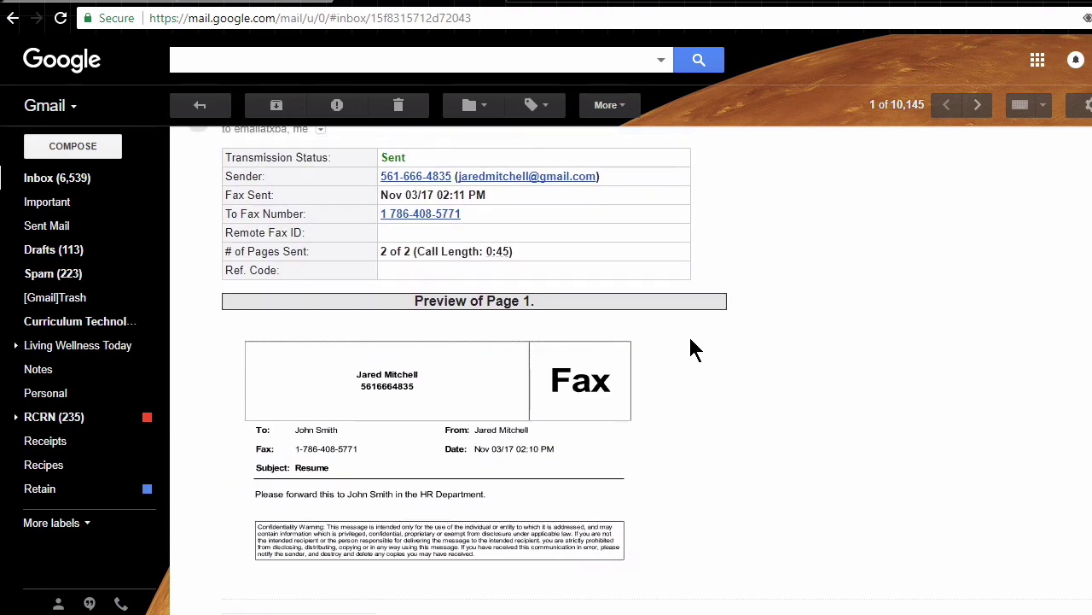
scroll(683, 340, "up", 1)
scroll(683, 340, "down", 4)
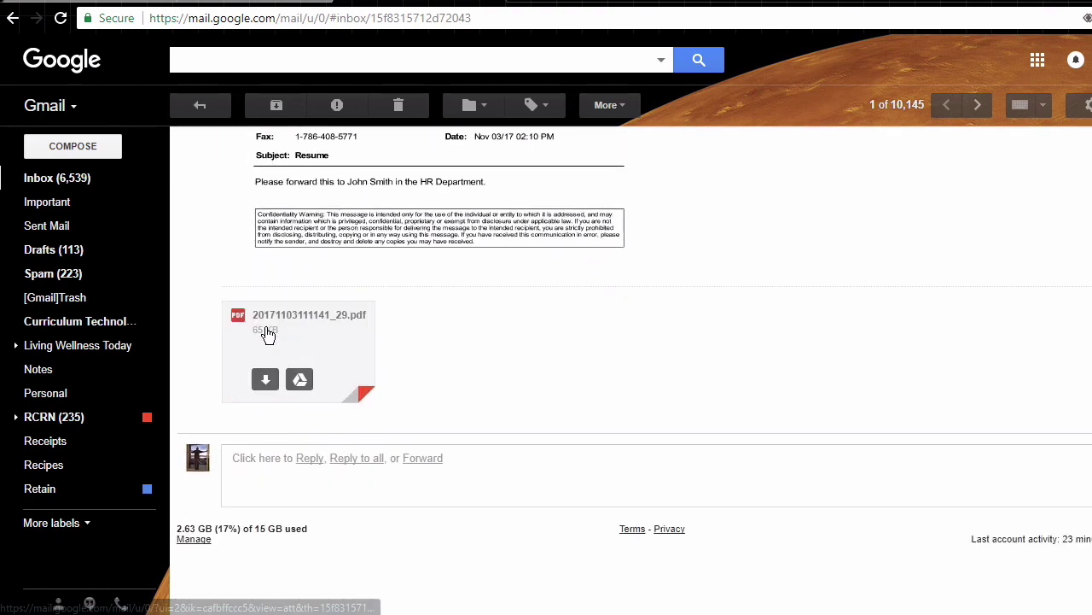
left_click(295, 337)
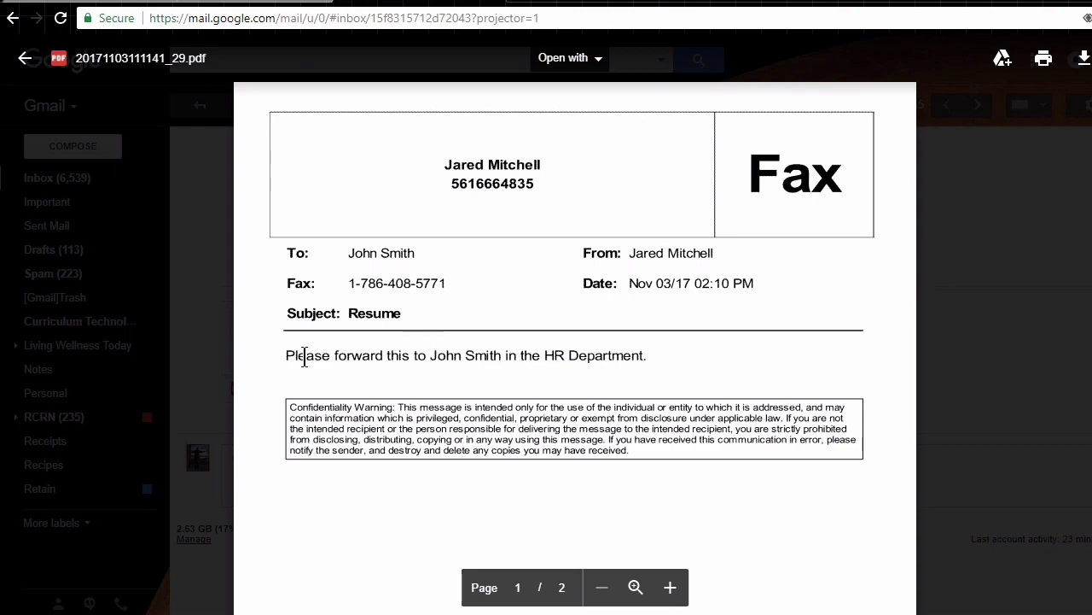
Scroll past the cover sheet to page 2, 'This is a sample fax page.'.
scroll(673, 343, "down", 10)
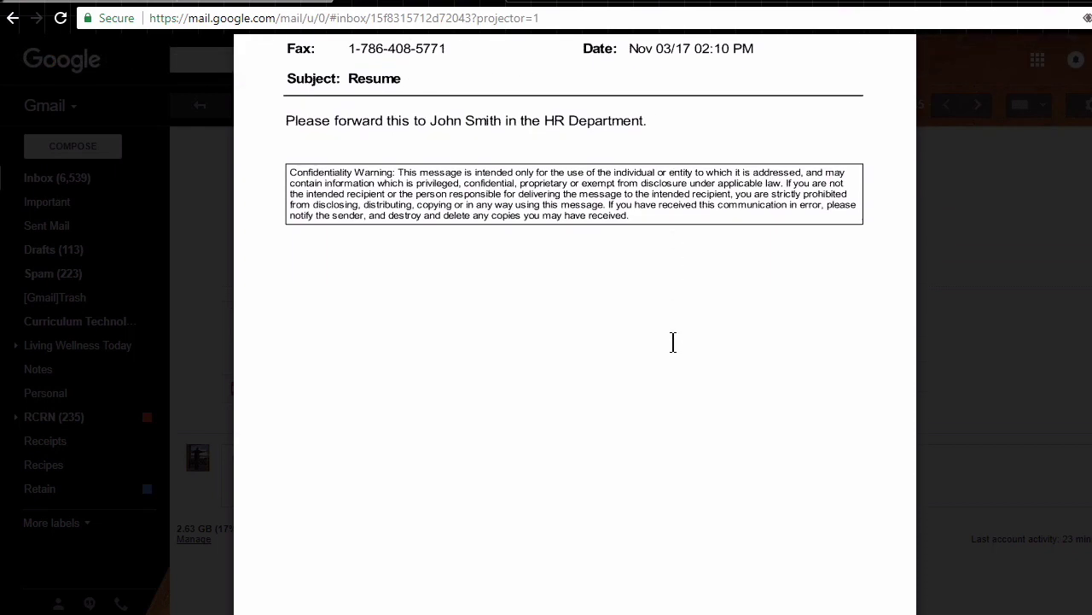
scroll(674, 342, "down", 5)
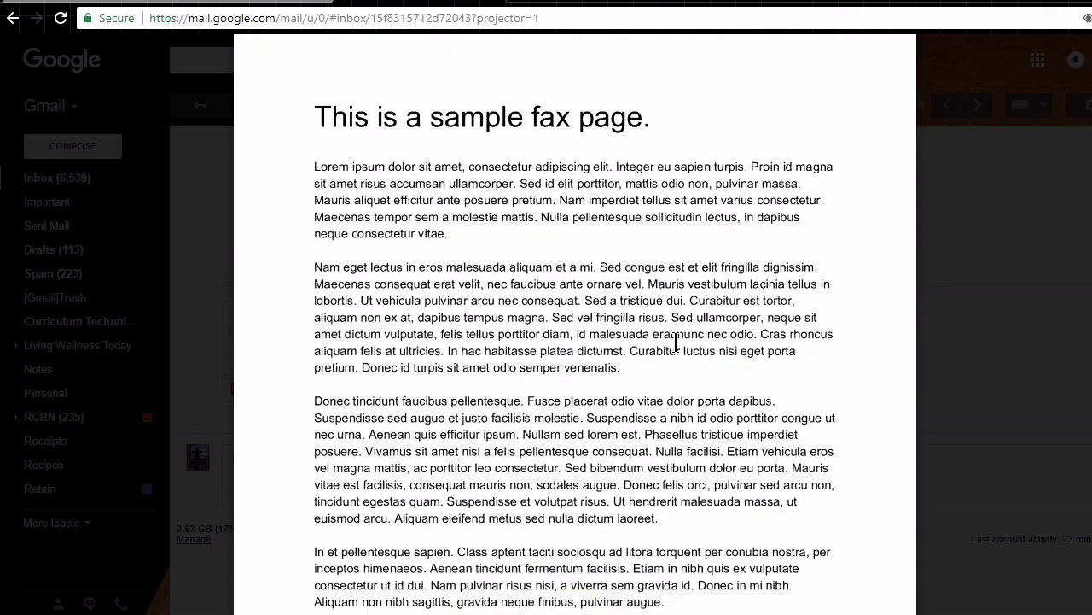
scroll(675, 342, "down", 4)
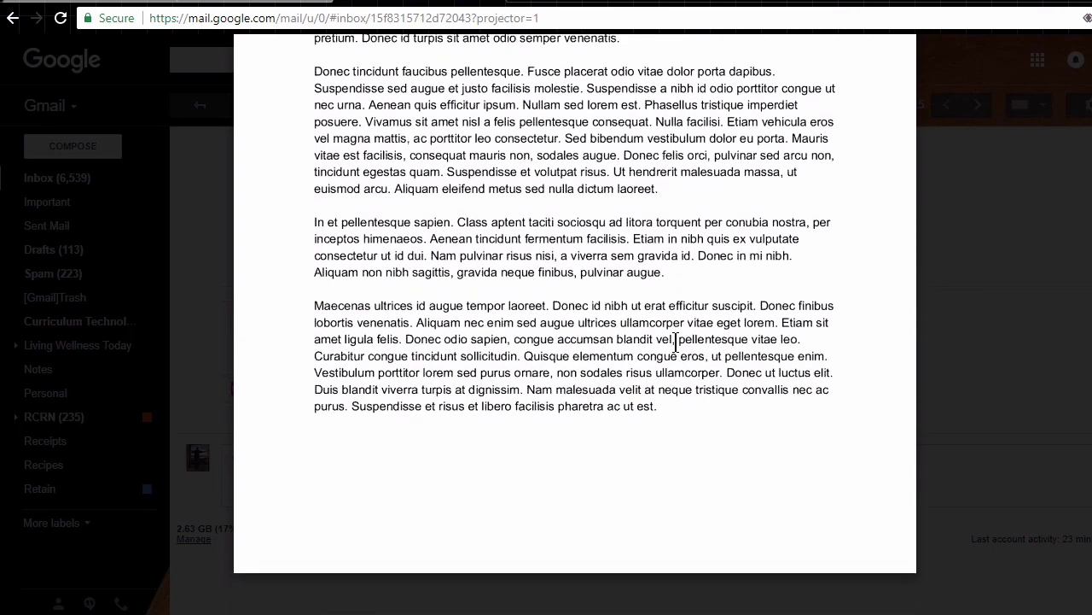